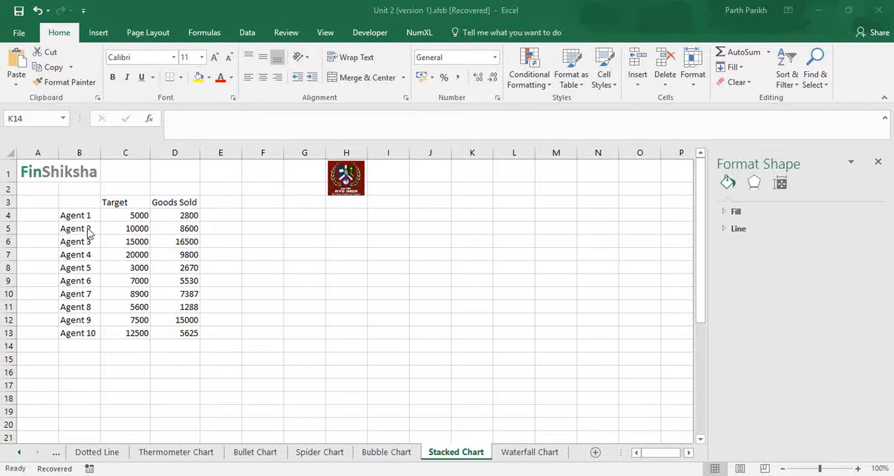
- Insert a 2-D stacked column chart from the agents' target and goods sold data in B3:D13
{"action": "left_click", "coordinate": [88, 204]}
{"action": "left_click", "coordinate": [88, 204]}
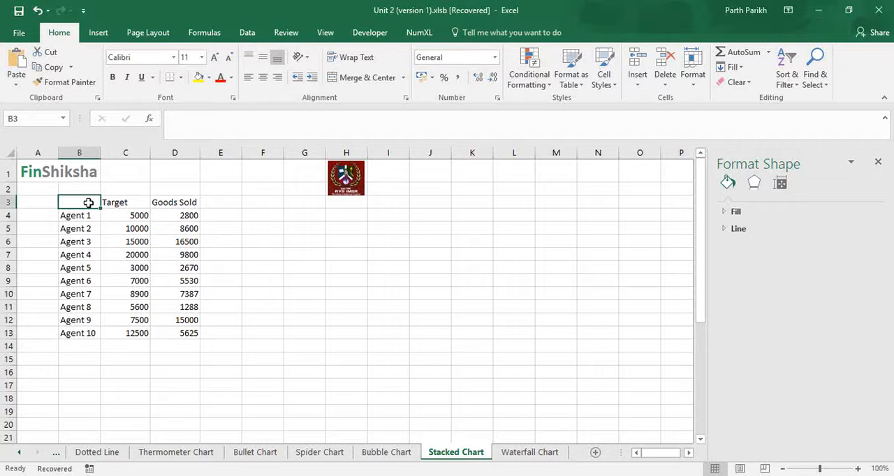
{"action": "key", "text": "shift+Right"}
{"action": "key", "text": "shift+Right"}
{"action": "key", "text": "shift+Down"}
{"action": "key", "text": "shift+Down"}
{"action": "key", "text": "shift+Down"}
{"action": "key", "text": "shift+Down"}
{"action": "key", "text": "shift+Down"}
{"action": "key", "text": "shift+Down"}
{"action": "key", "text": "shift+Down"}
{"action": "key", "text": "shift+Down"}
{"action": "key", "text": "shift+Down"}
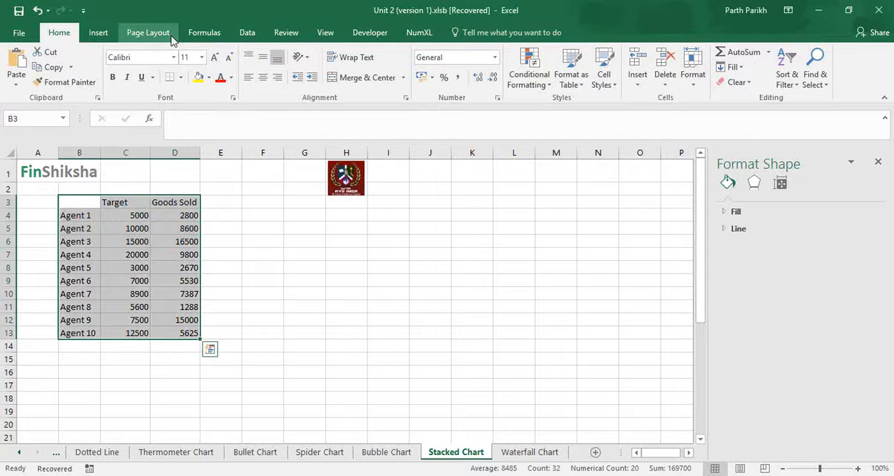
{"action": "left_click", "coordinate": [98, 32]}
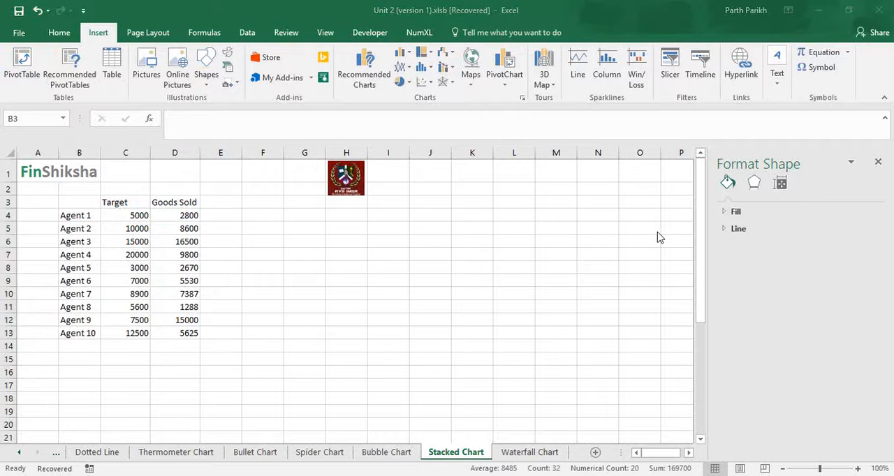
{"action": "left_click", "coordinate": [402, 52]}
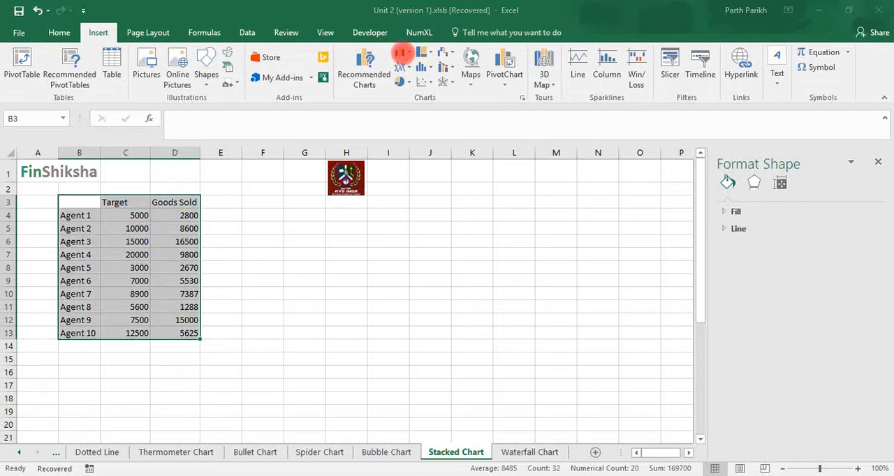
{"action": "left_click", "coordinate": [402, 53]}
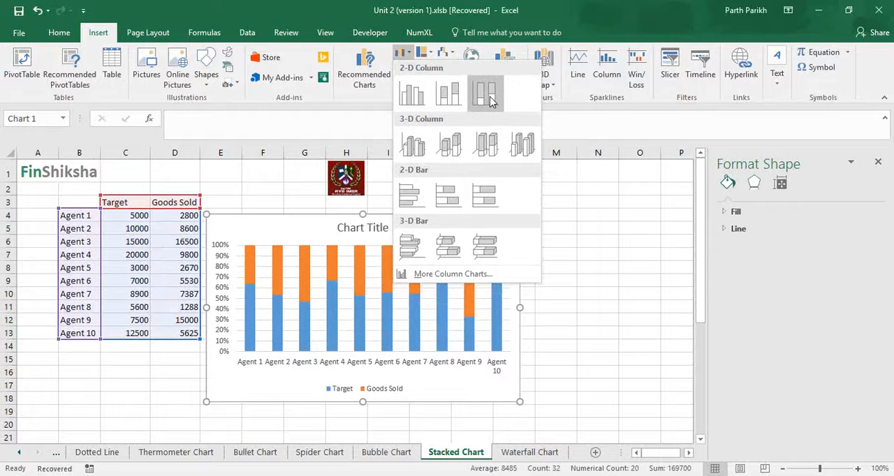
{"action": "left_click", "coordinate": [449, 94]}
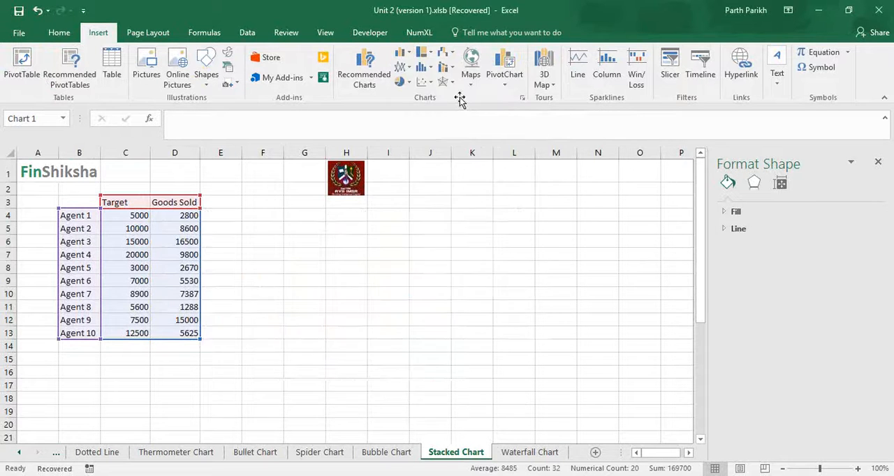
- Apply the dark chart style to the stacked column chart and add data labels
{"action": "left_click", "coordinate": [543, 65]}
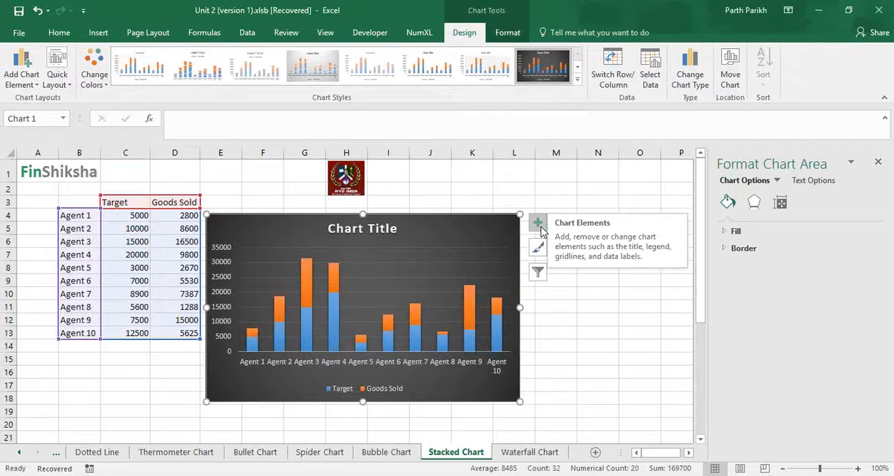
{"action": "left_click", "coordinate": [537, 223]}
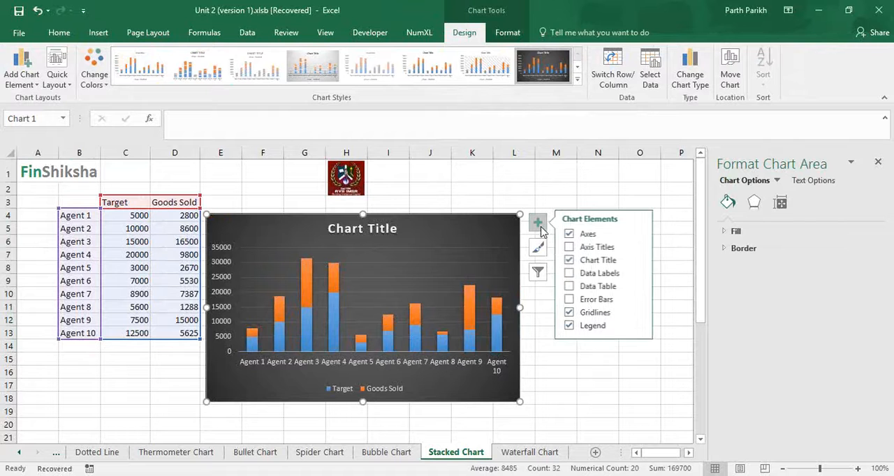
{"action": "left_click", "coordinate": [569, 273]}
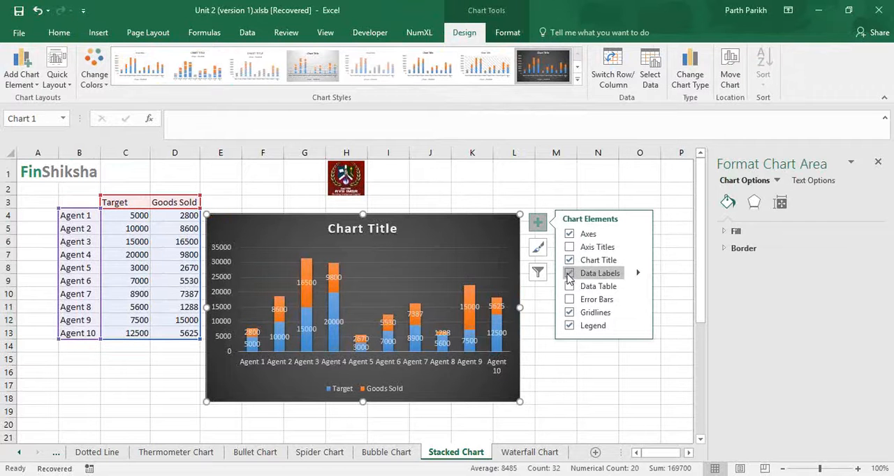
{"action": "left_click", "coordinate": [588, 371]}
{"action": "left_click", "coordinate": [419, 316]}
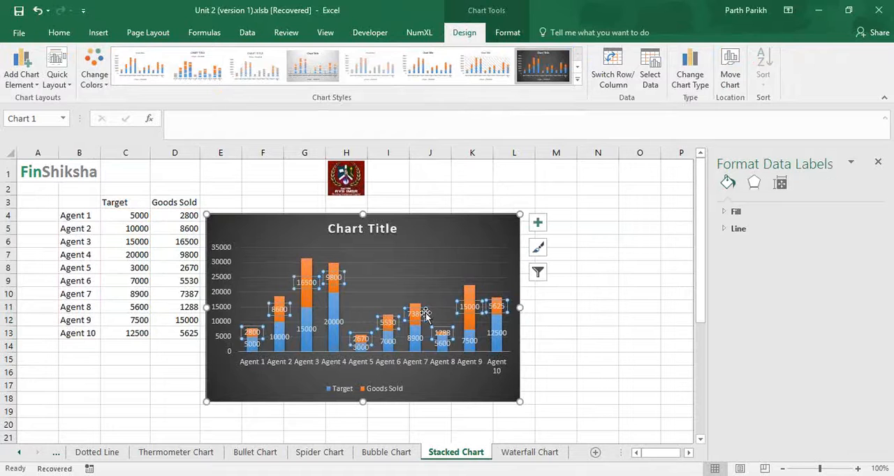
{"action": "left_click_drag", "start_coordinate": [779, 45], "coordinate": [607, 47]}
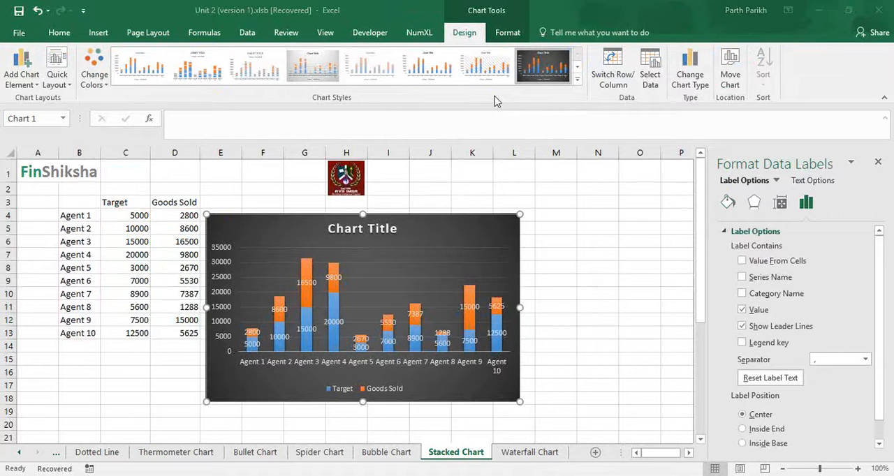
- Enlarge the stacked column chart to about ten columns wide and move it below the data table
{"action": "left_click", "coordinate": [519, 403]}
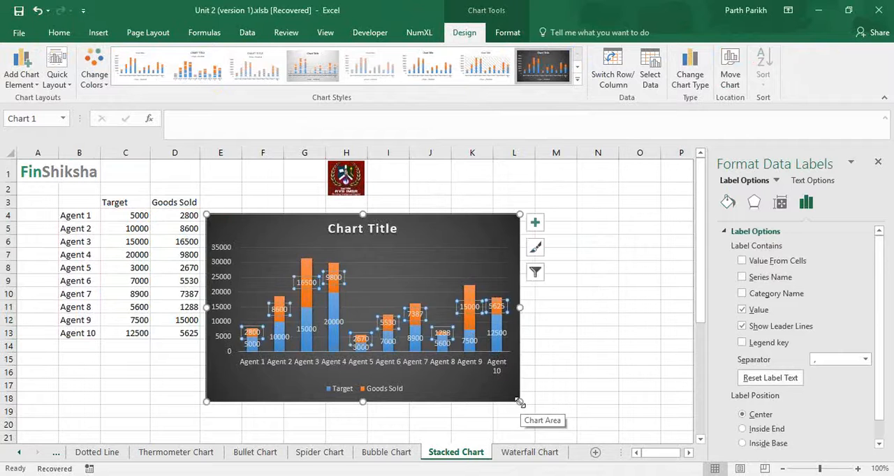
{"action": "left_click_drag", "start_coordinate": [520, 403], "coordinate": [633, 422]}
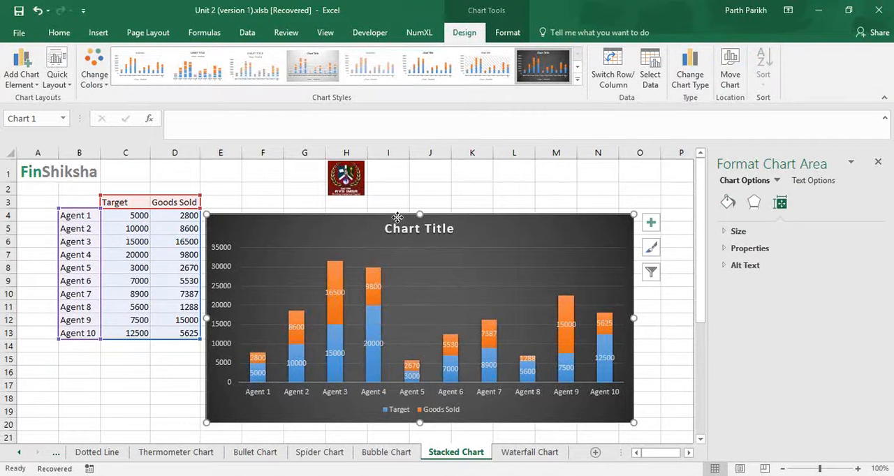
{"action": "left_click_drag", "start_coordinate": [397, 218], "coordinate": [346, 206]}
{"action": "mouse_move", "coordinate": [321, 322]}
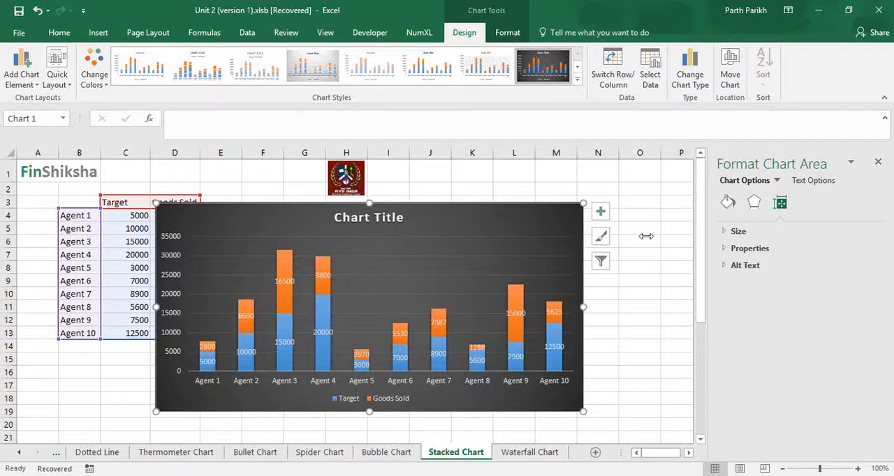
{"action": "left_click", "coordinate": [798, 306]}
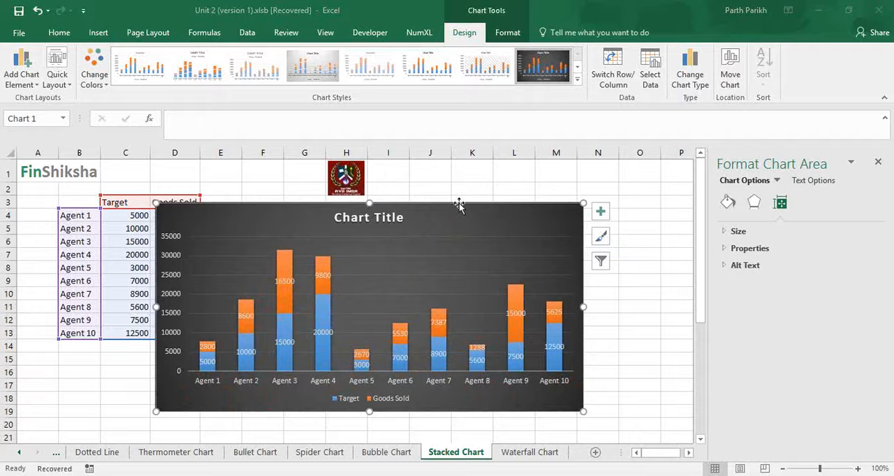
{"action": "left_click_drag", "start_coordinate": [459, 202], "coordinate": [353, 436]}
{"action": "scroll", "coordinate": [314, 345], "scroll_direction": "up", "scroll_amount": 1}
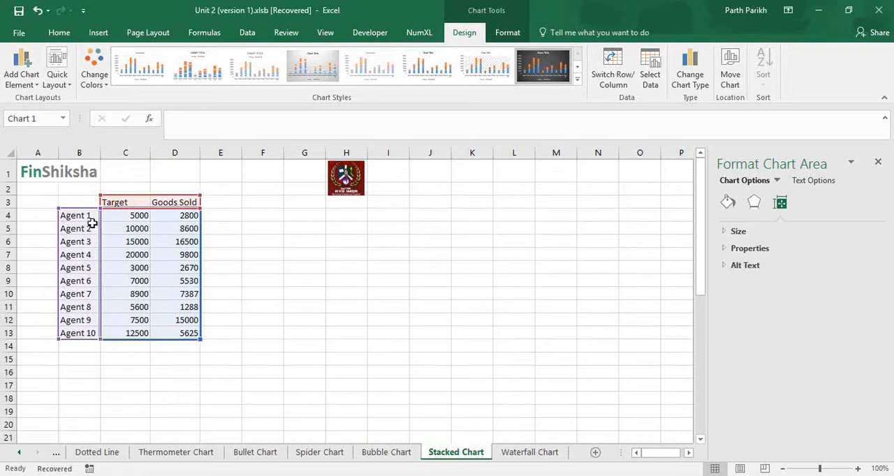
- Insert a 2-D 100% stacked column chart from the data in B3:D13
{"action": "left_click", "coordinate": [87, 207]}
{"action": "left_click_drag", "start_coordinate": [85, 204], "coordinate": [189, 334]}
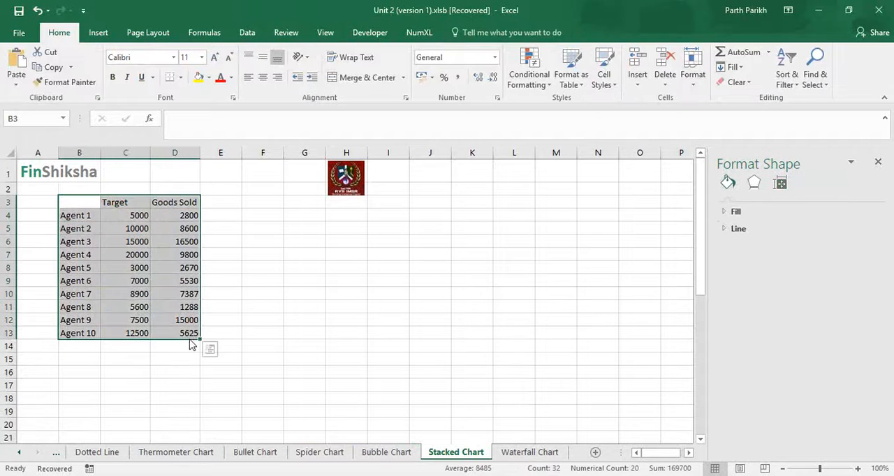
{"action": "left_click", "coordinate": [103, 35]}
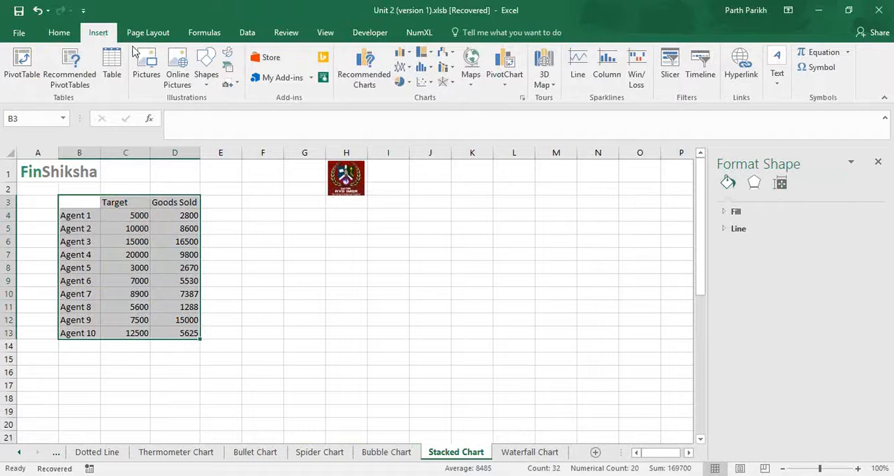
{"action": "left_click", "coordinate": [407, 54]}
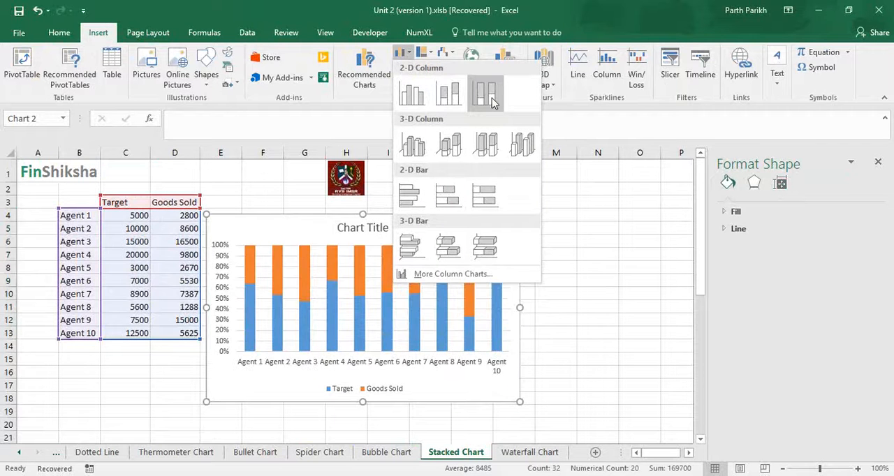
{"action": "left_click", "coordinate": [492, 100]}
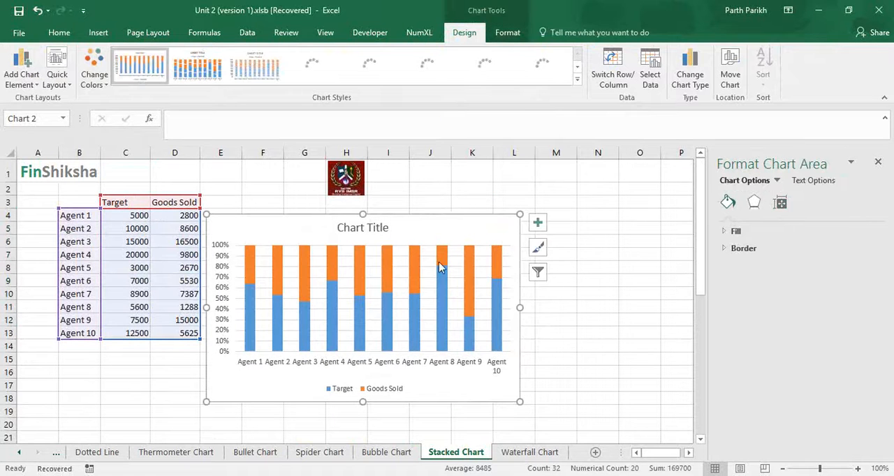
- Apply the dark chart style to the 100% stacked column chart and add data labels
{"action": "left_click", "coordinate": [555, 70]}
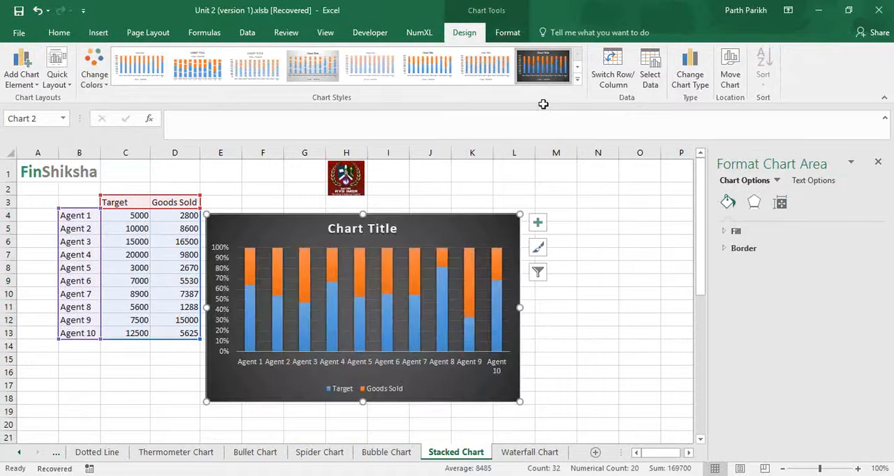
{"action": "left_click", "coordinate": [538, 229]}
{"action": "left_click", "coordinate": [570, 273]}
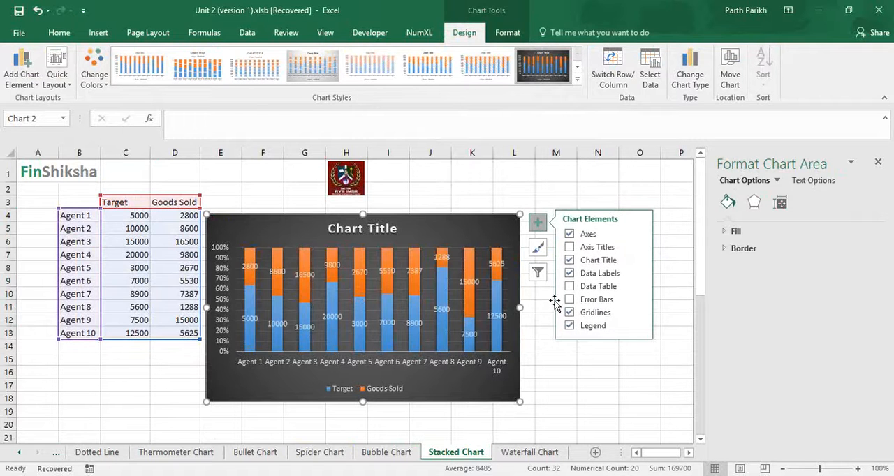
{"action": "left_click", "coordinate": [590, 360]}
{"action": "left_click", "coordinate": [590, 359]}
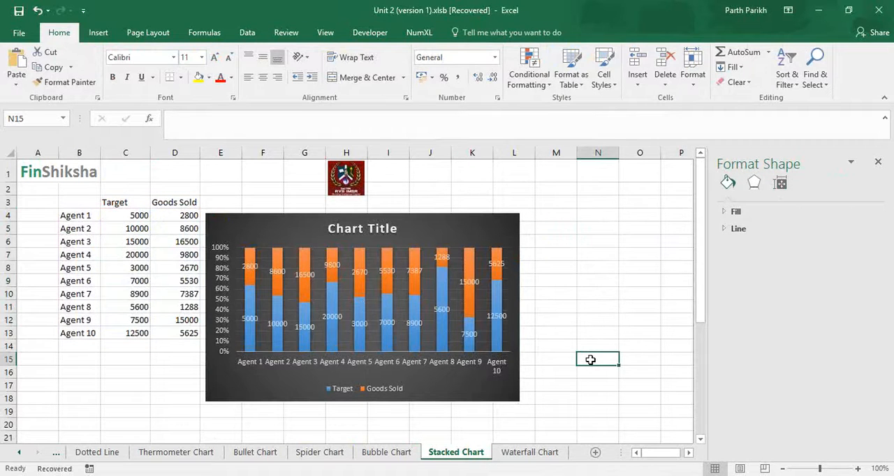
- Move the chart clear of column E and fill E4:E13 with goods sold divided by target, starting with =D4/C4
{"action": "mouse_move", "coordinate": [250, 255]}
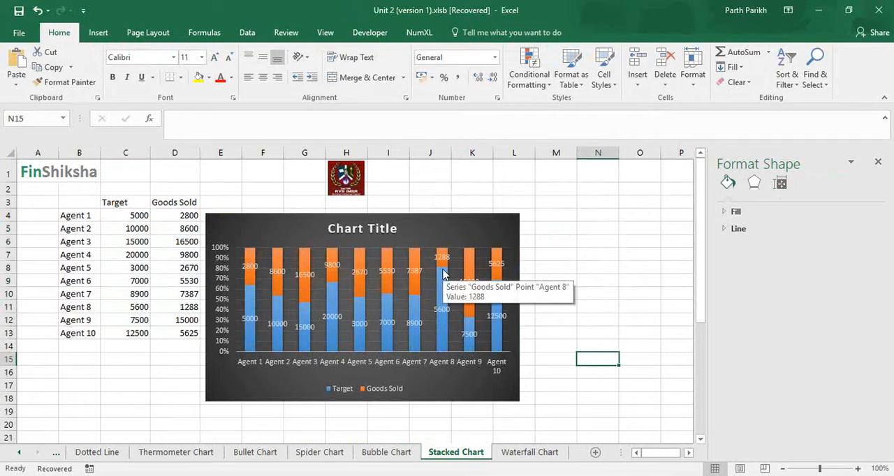
{"action": "left_click_drag", "start_coordinate": [408, 216], "coordinate": [522, 223]}
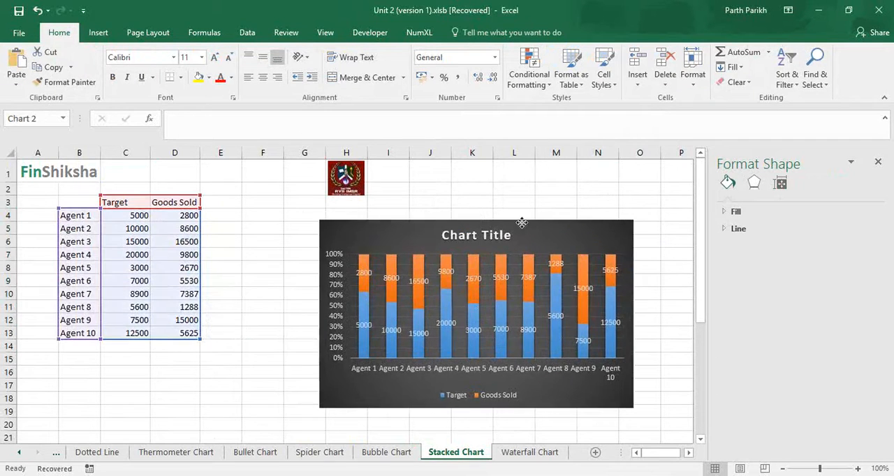
{"action": "left_click", "coordinate": [231, 215]}
{"action": "type", "text": "="}
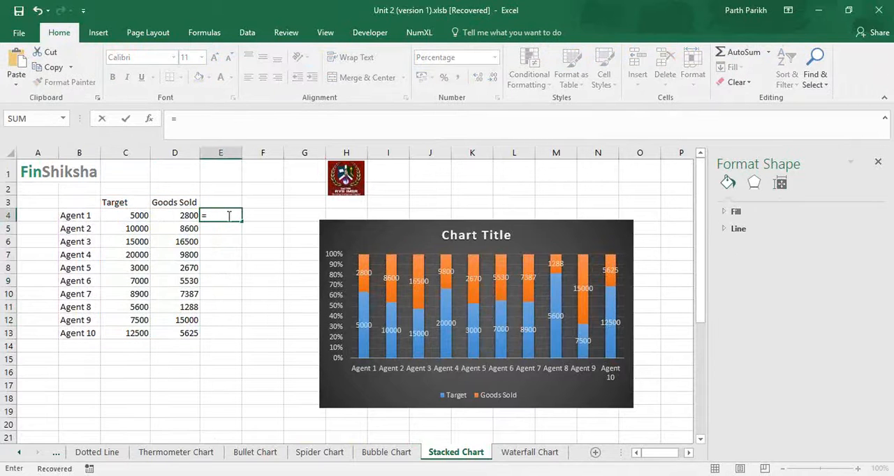
{"action": "key", "text": "Left"}
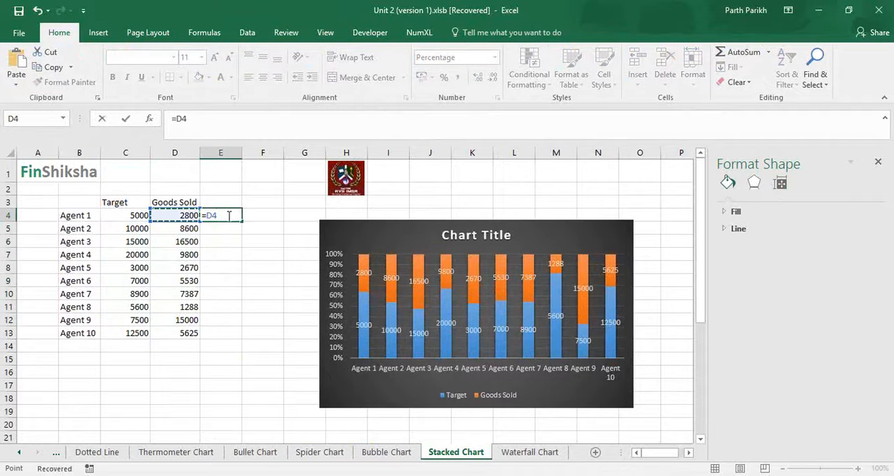
{"action": "type", "text": "/"}
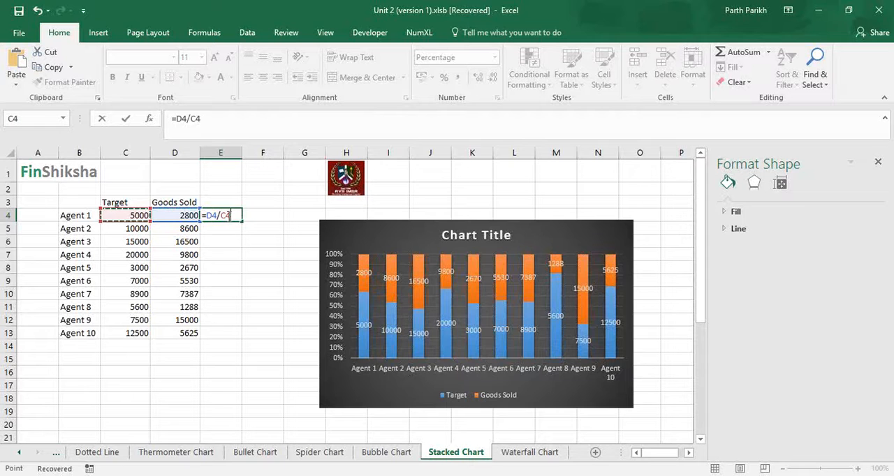
{"action": "key", "text": "ctrl+Return"}
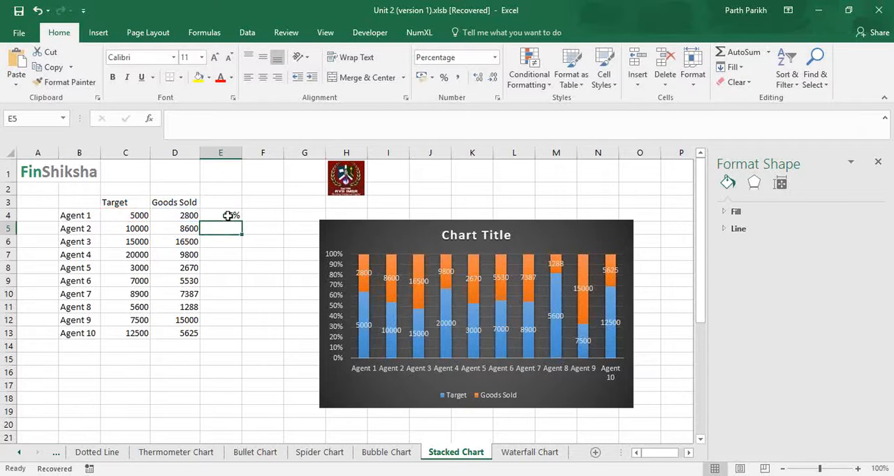
{"action": "double_click", "coordinate": [247, 226]}
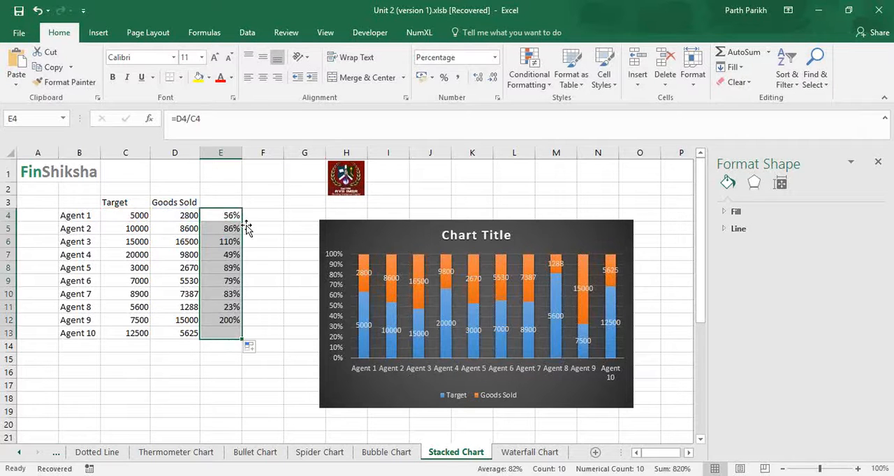
- Select Agent 8's row, B11:E11, to examine its goods sold against target
{"action": "left_click_drag", "start_coordinate": [72, 307], "coordinate": [233, 305]}
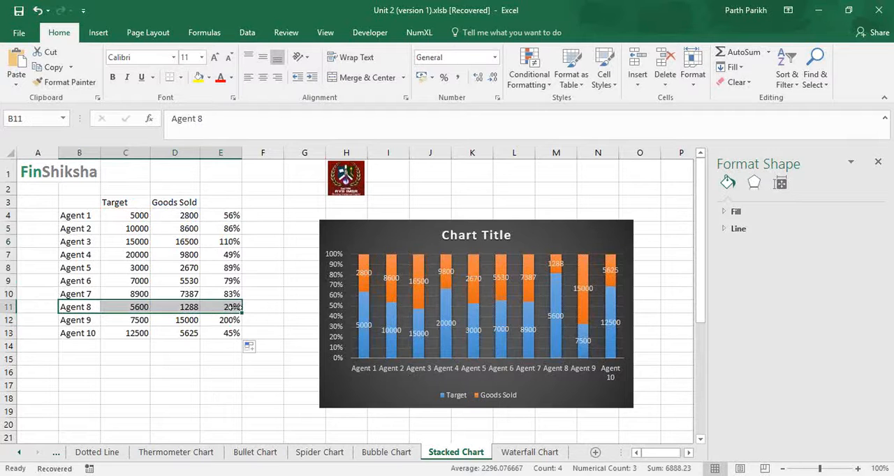
{"action": "key", "text": "alt+Tab"}
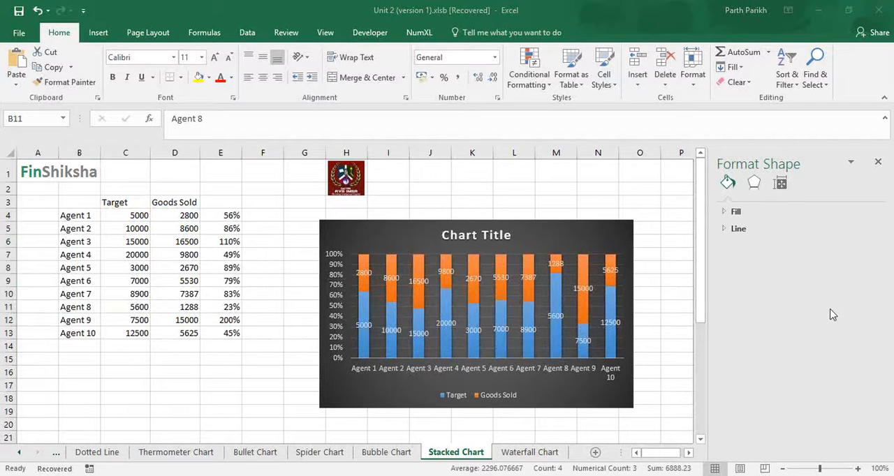
{"action": "left_click", "coordinate": [829, 308]}
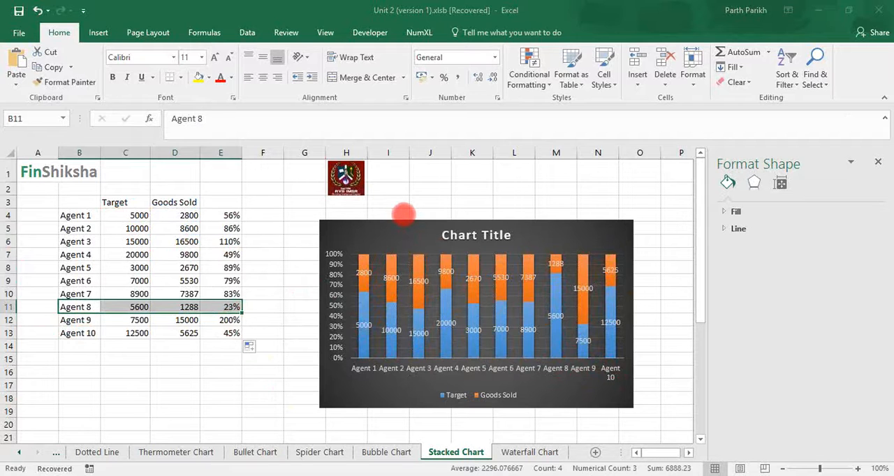
- Move the 100% stacked column chart below the data table, starting at about row 15
{"action": "left_click", "coordinate": [358, 221]}
{"action": "left_click_drag", "start_coordinate": [358, 221], "coordinate": [90, 359]}
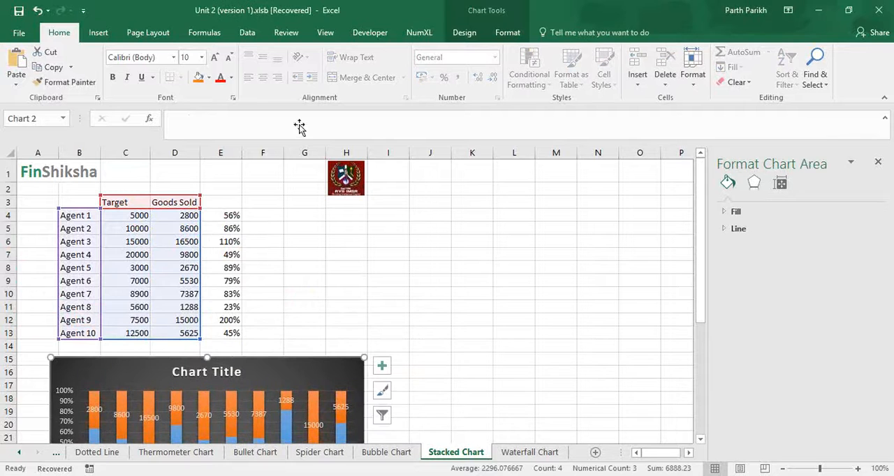
{"action": "left_click", "coordinate": [276, 245]}
- Insert a treemap chart from the agents' target and goods sold data in B3:D13
{"action": "left_click_drag", "start_coordinate": [79, 202], "coordinate": [183, 334]}
{"action": "left_click", "coordinate": [98, 32]}
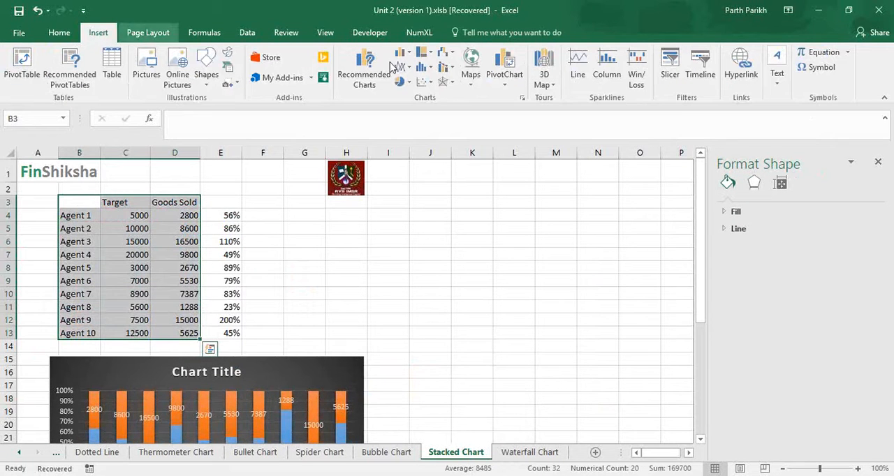
{"action": "left_click", "coordinate": [428, 56]}
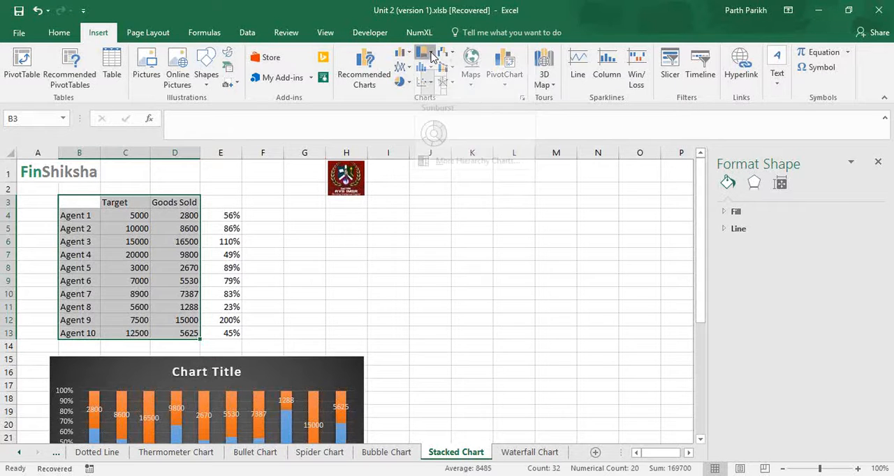
{"action": "left_click", "coordinate": [442, 87]}
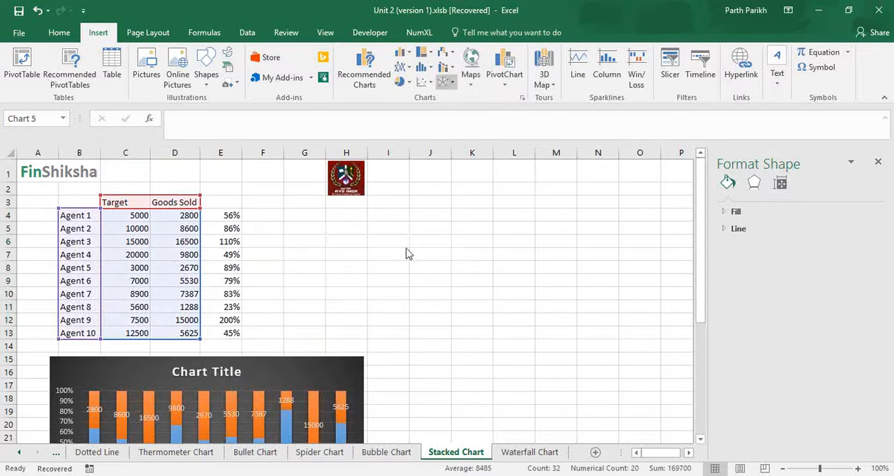
- Apply the dark chart style to the treemap and move it clear of the data, starting at about column I
{"action": "left_click", "coordinate": [428, 66]}
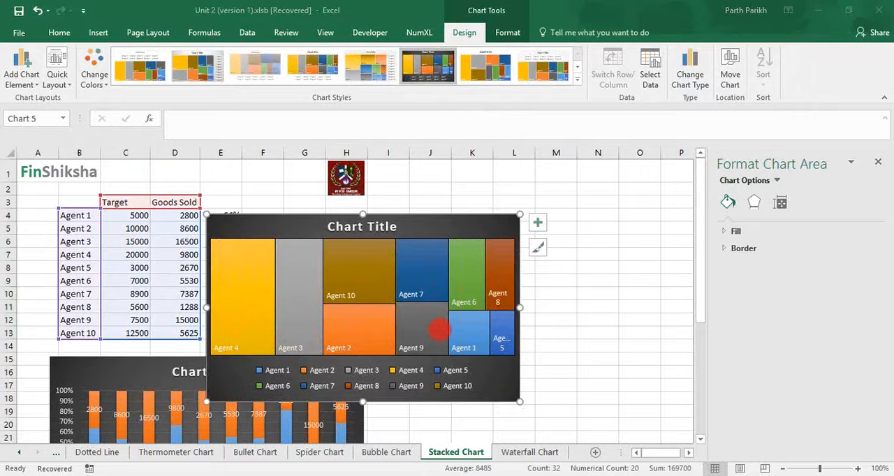
{"action": "left_click_drag", "start_coordinate": [500, 216], "coordinate": [625, 204]}
{"action": "left_click_drag", "start_coordinate": [644, 204], "coordinate": [652, 208]}
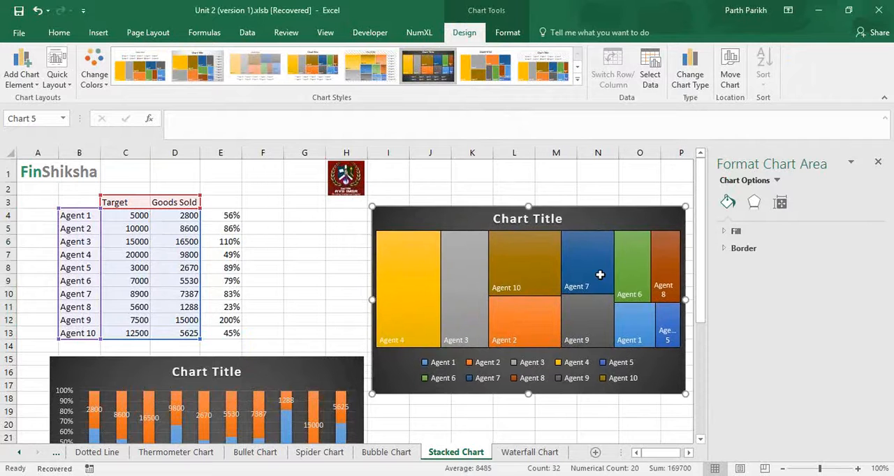
- Insert a waterfall chart of the monthly values in A3:B15 on the Waterfall Chart sheet
{"action": "left_click", "coordinate": [525, 454]}
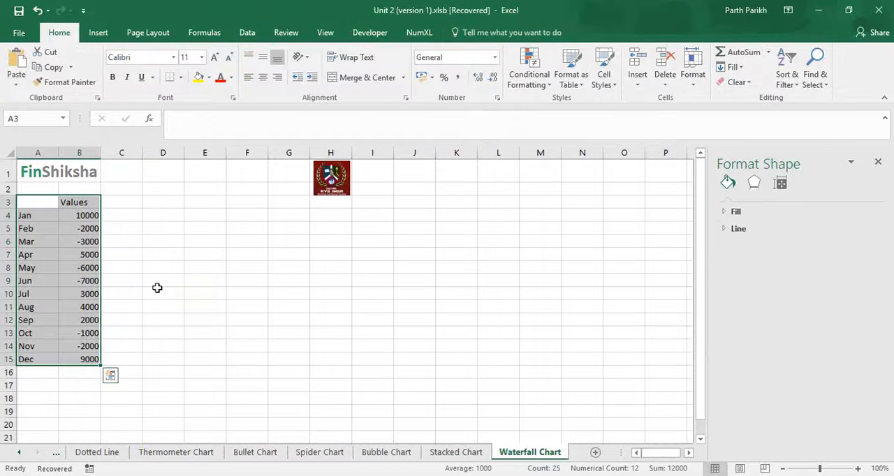
{"action": "left_click", "coordinate": [158, 289]}
{"action": "left_click", "coordinate": [44, 202]}
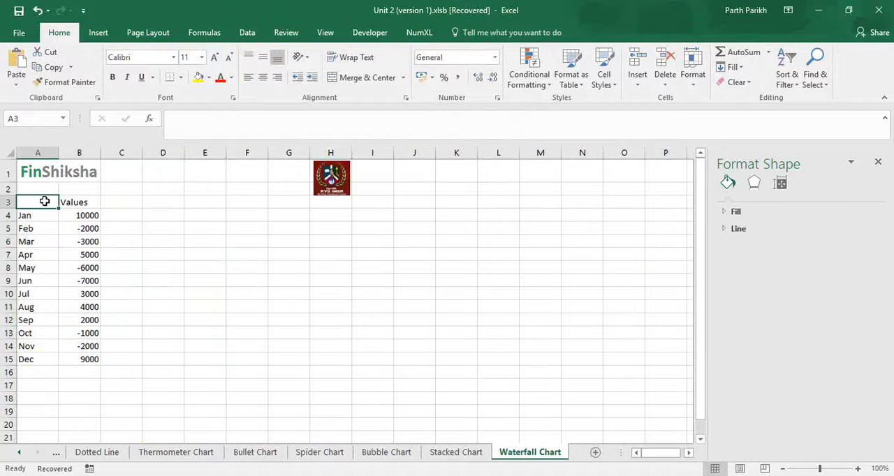
{"action": "key", "text": "ctrl+shift+Right"}
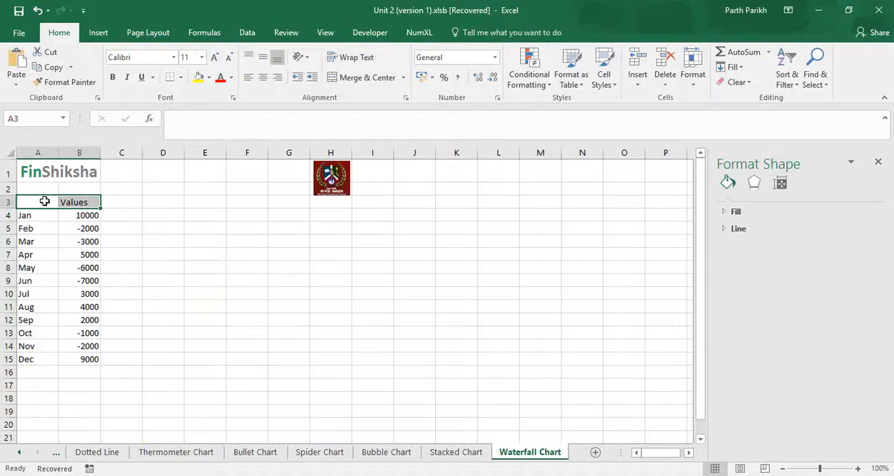
{"action": "key", "text": "shift+Down"}
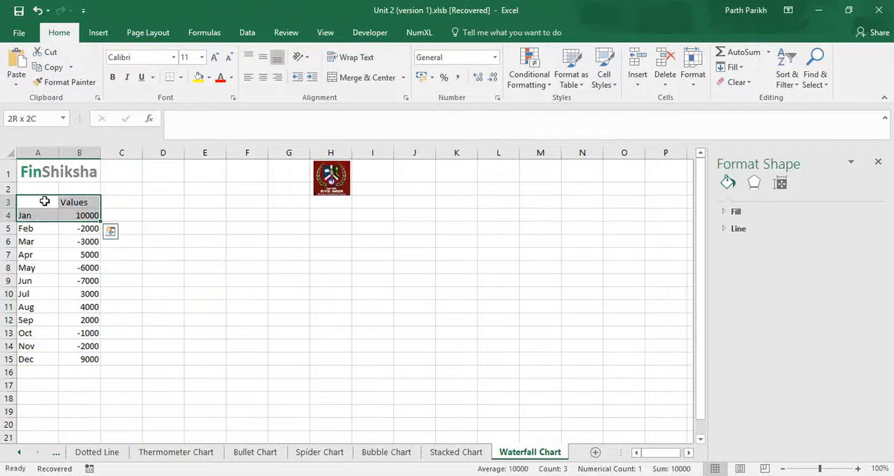
{"action": "key", "text": "ctrl+shift+Down"}
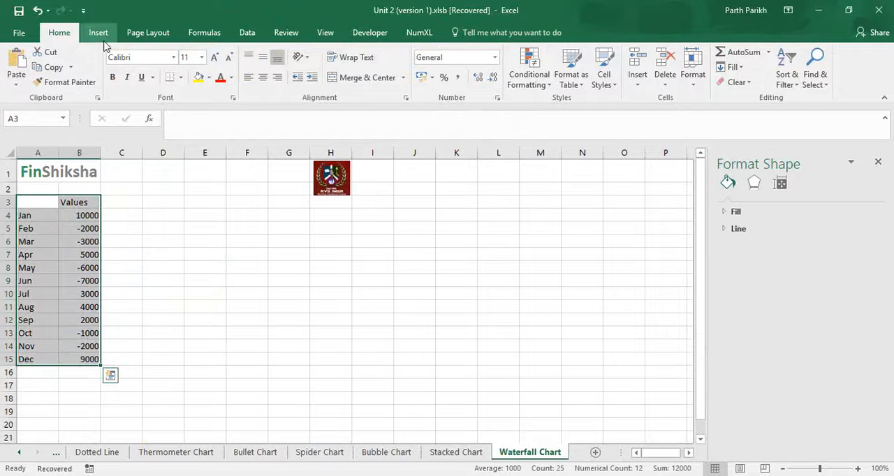
{"action": "left_click", "coordinate": [98, 32]}
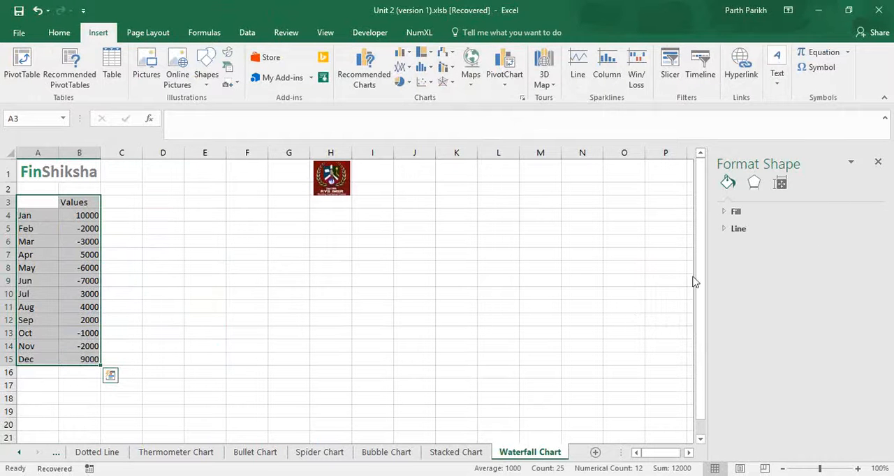
{"action": "left_click", "coordinate": [819, 286]}
{"action": "left_click", "coordinate": [822, 311]}
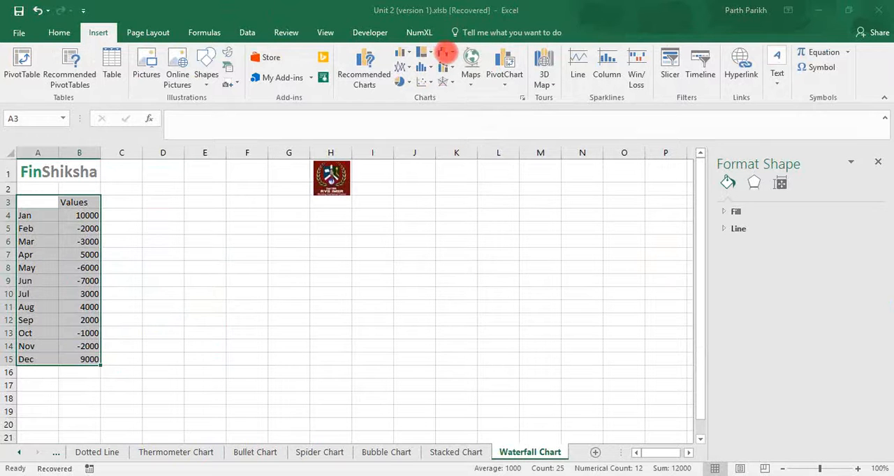
{"action": "left_click", "coordinate": [446, 54]}
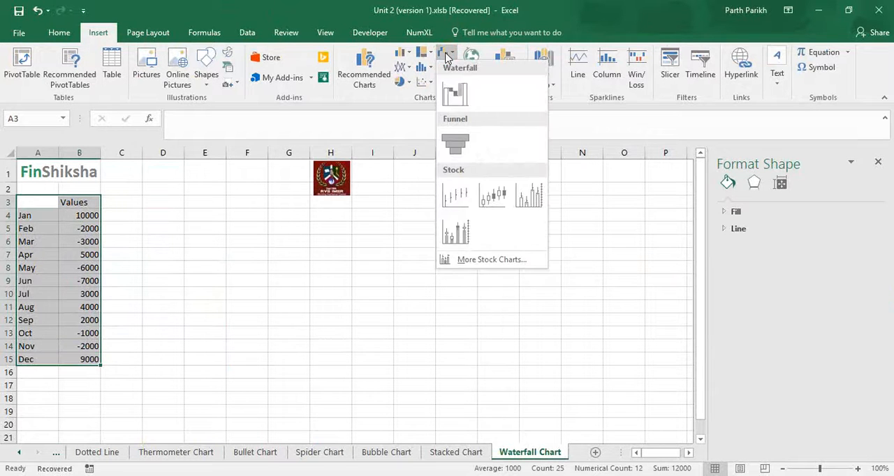
{"action": "left_click", "coordinate": [447, 98]}
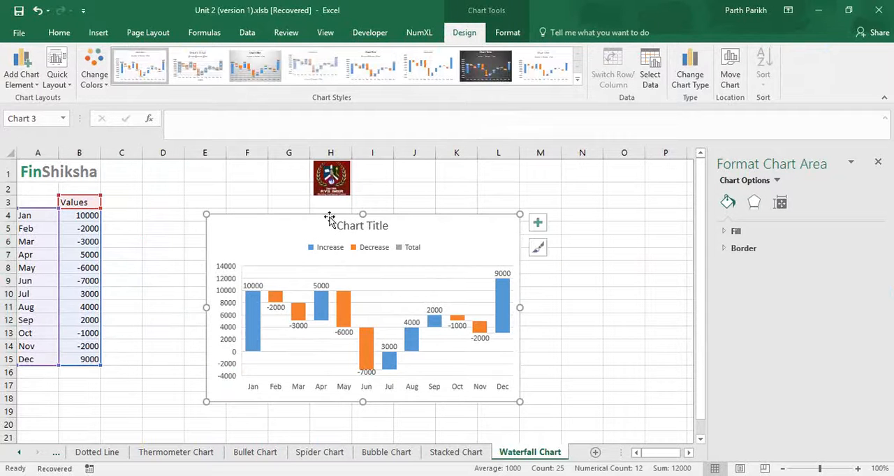
- Apply the dark chart style to the waterfall chart and fit it beside the table, spanning about columns C to N and rows 4 to 20
{"action": "left_click_drag", "start_coordinate": [329, 217], "coordinate": [251, 221]}
{"action": "left_click", "coordinate": [485, 66]}
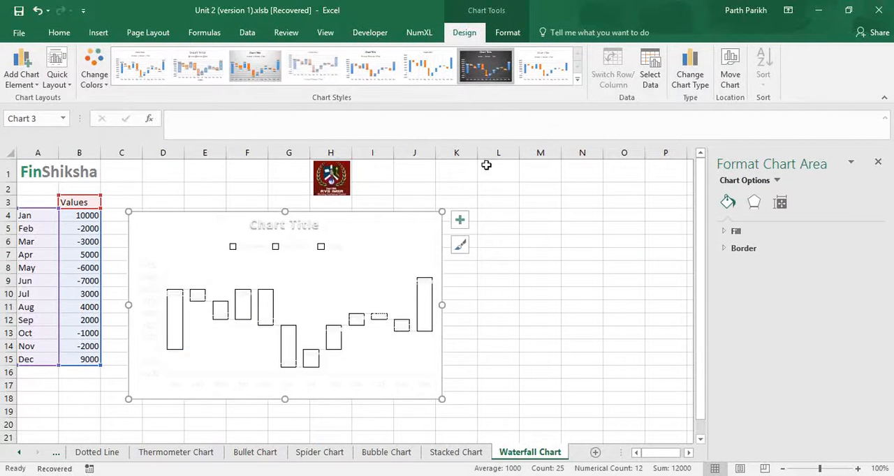
{"action": "left_click_drag", "start_coordinate": [442, 399], "coordinate": [601, 427]}
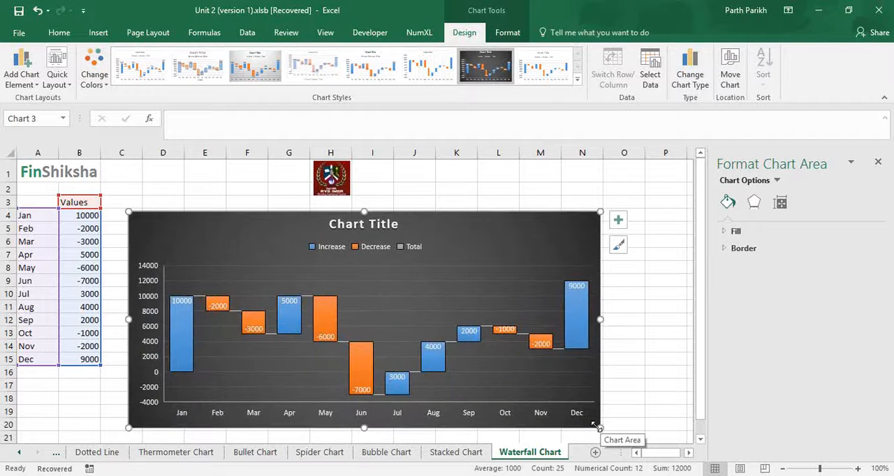
{"action": "left_click", "coordinate": [818, 300]}
{"action": "left_click", "coordinate": [179, 301]}
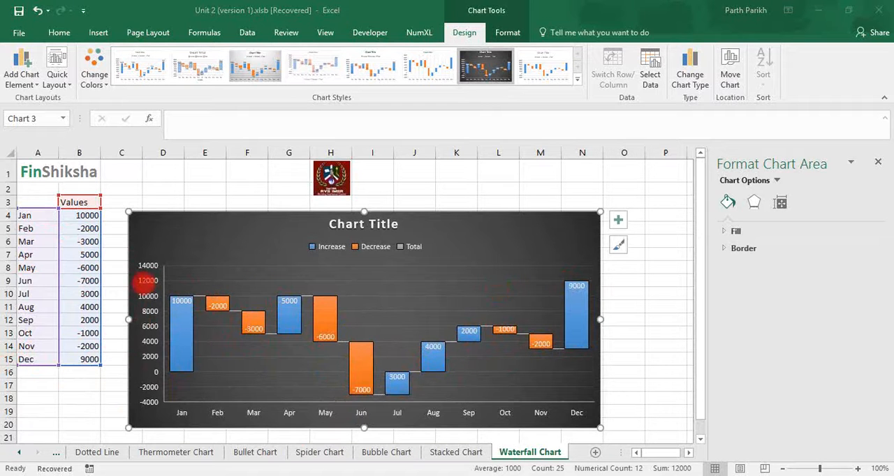
- Total the monthly values in B16 with =SUM(B4:B15)
{"action": "left_click", "coordinate": [85, 375]}
{"action": "type", "text": "=su"}
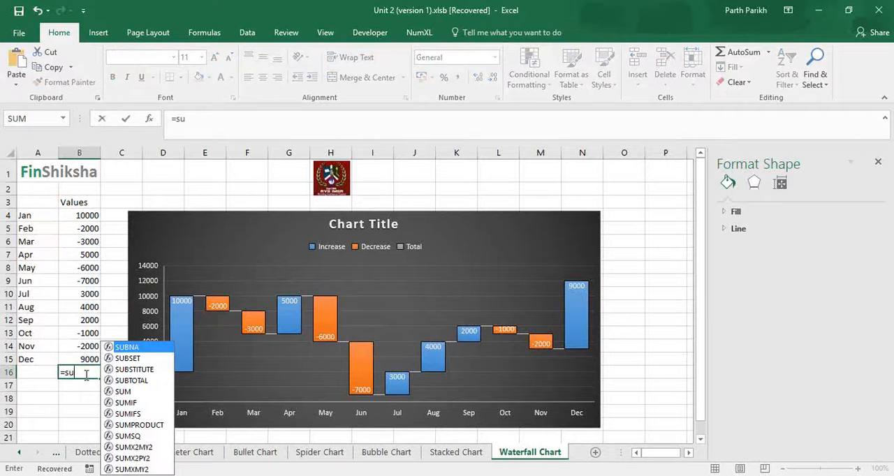
{"action": "type", "text": "m"}
{"action": "key", "text": "Tab"}
{"action": "key", "text": "Up"}
{"action": "key", "text": "shift+Up"}
{"action": "key", "text": "shift+Up"}
{"action": "key", "text": "shift+Up"}
{"action": "key", "text": "shift+Up"}
{"action": "key", "text": "shift+Up"}
{"action": "key", "text": "shift+Up"}
{"action": "key", "text": "shift+Up"}
{"action": "key", "text": "shift+Up"}
{"action": "key", "text": "shift+Up"}
{"action": "key", "text": "shift+Up"}
{"action": "key", "text": "shift+Up"}
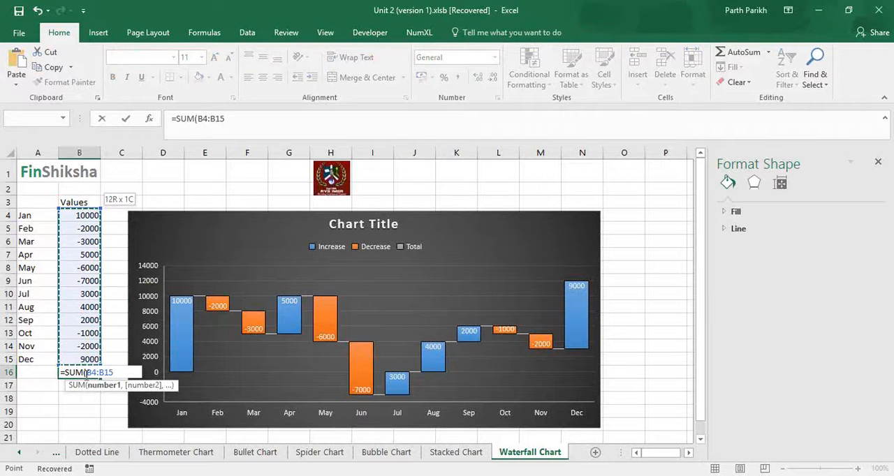
{"action": "key", "text": "Return"}
{"action": "left_click", "coordinate": [83, 375]}
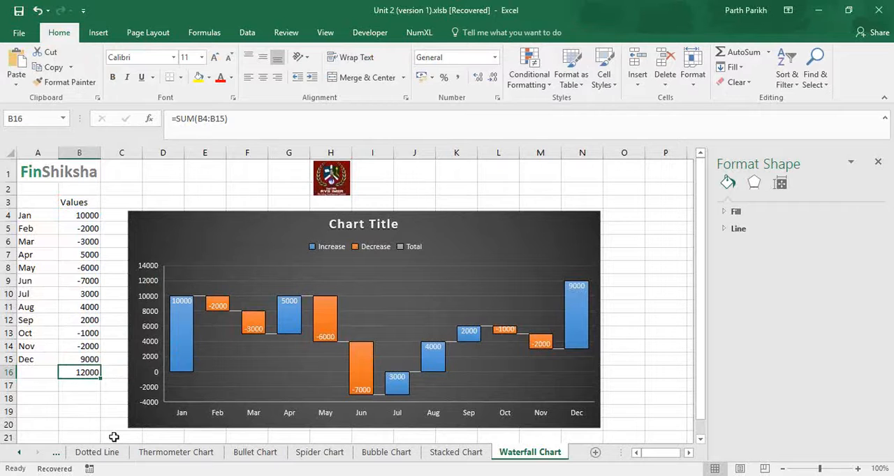